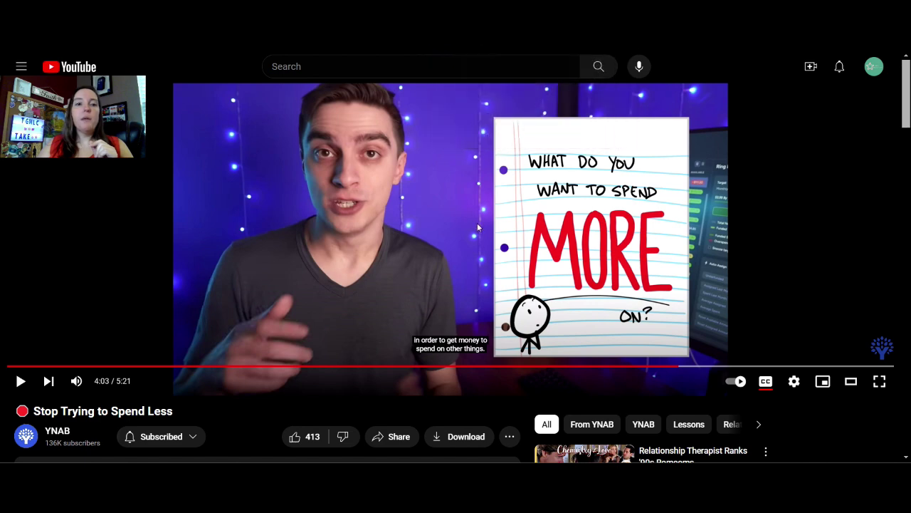
# Step: Switch to the YNAB budget for Feb 2024 and add $40 to the amount assigned to Dining Out
pyautogui.click(214, 50)
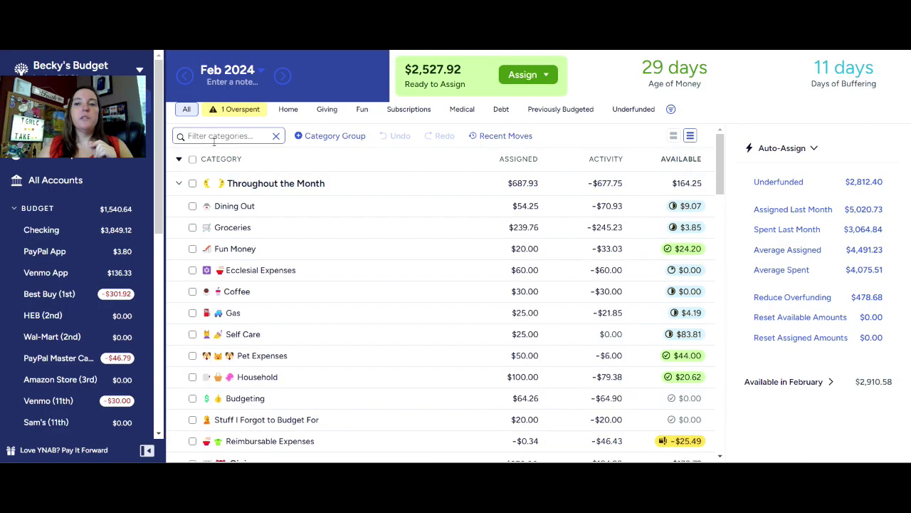
pyautogui.moveTo(210, 218)
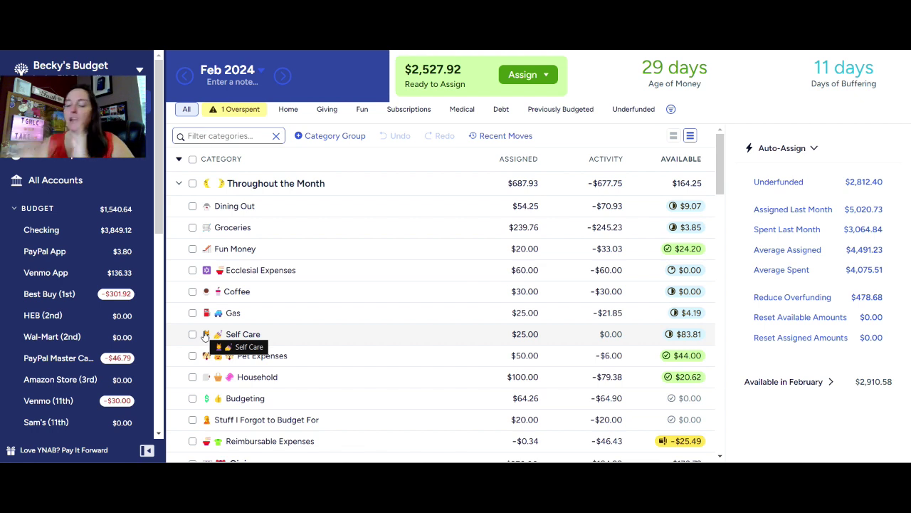
pyautogui.click(528, 207)
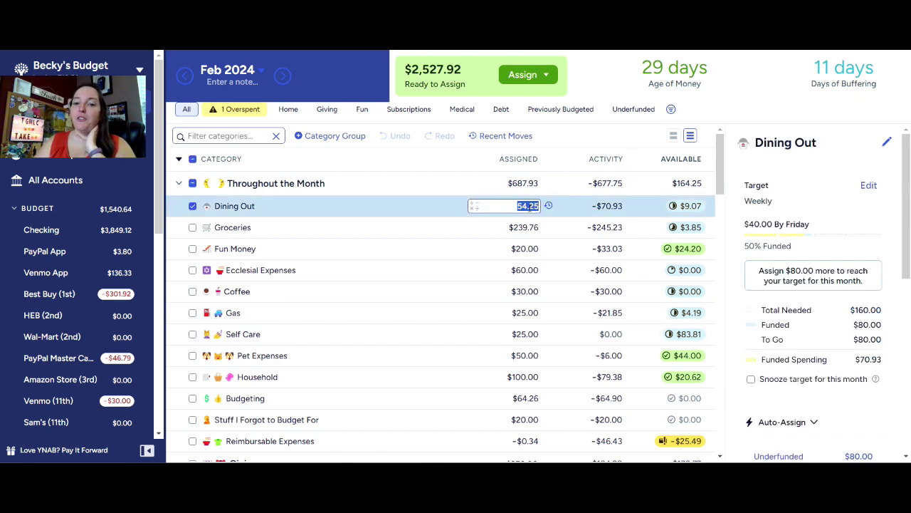
pyautogui.press('Right')
pyautogui.write('+40')
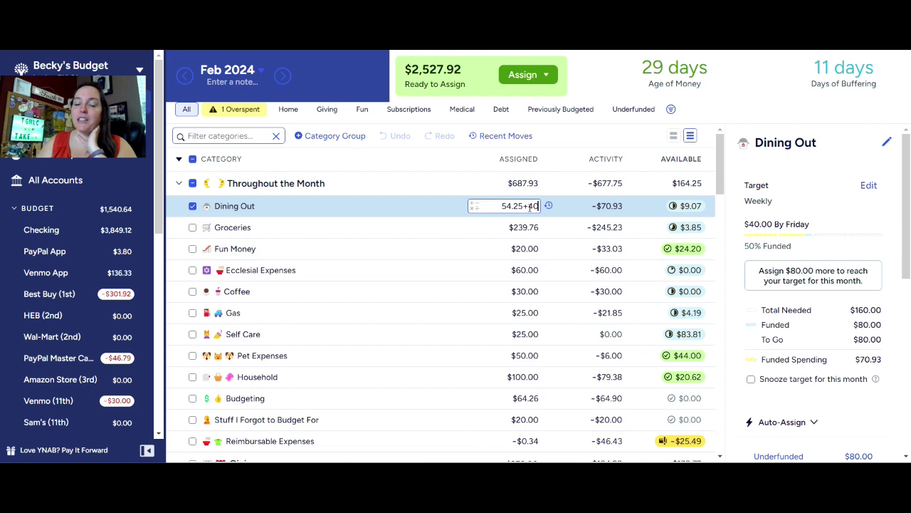
pyautogui.press('Return')
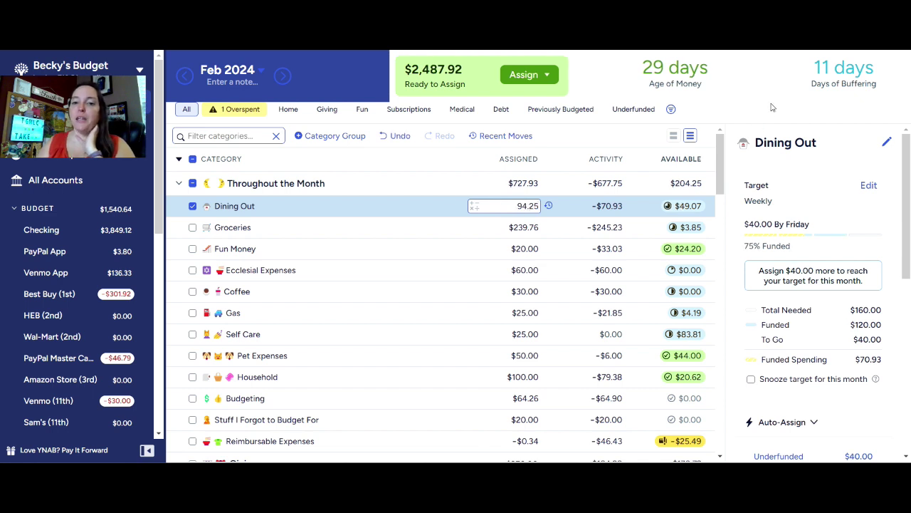
# Step: Add $100 to the amount assigned to Groceries and clear the category selection
pyautogui.click(525, 228)
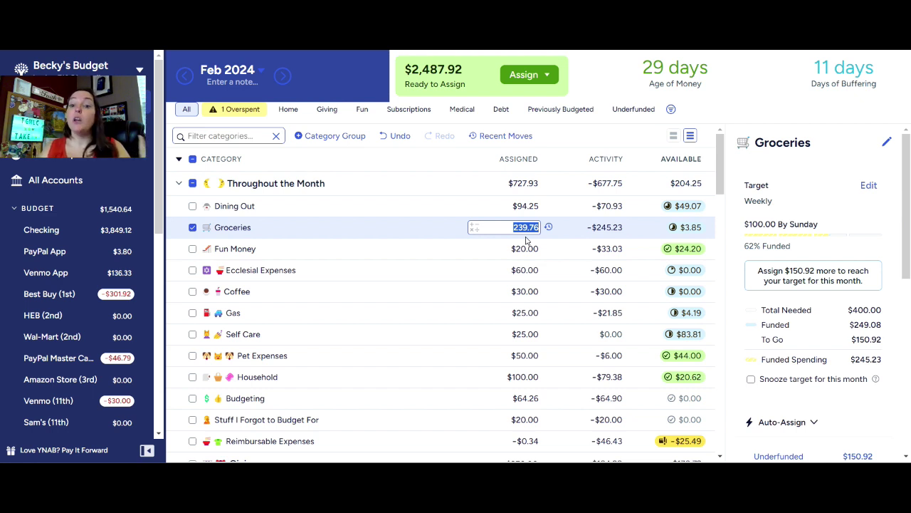
pyautogui.write('+100')
pyautogui.press('Return')
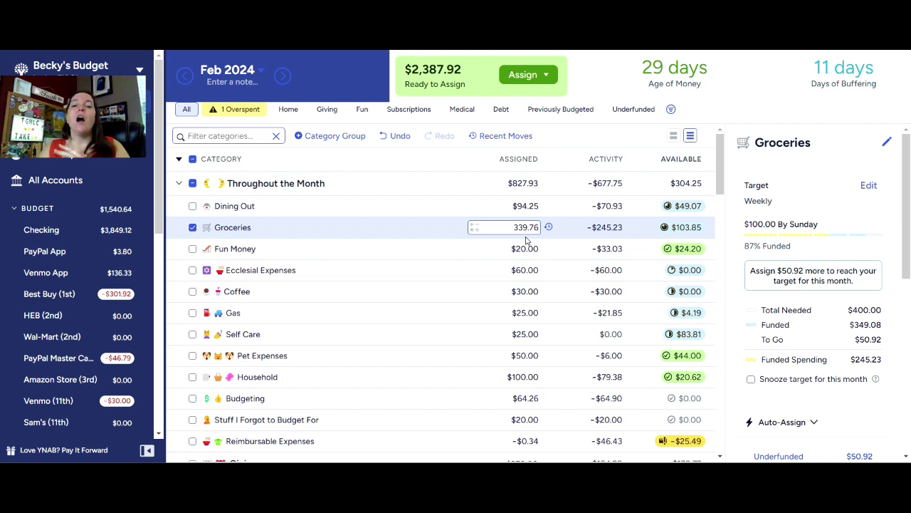
pyautogui.press('Return')
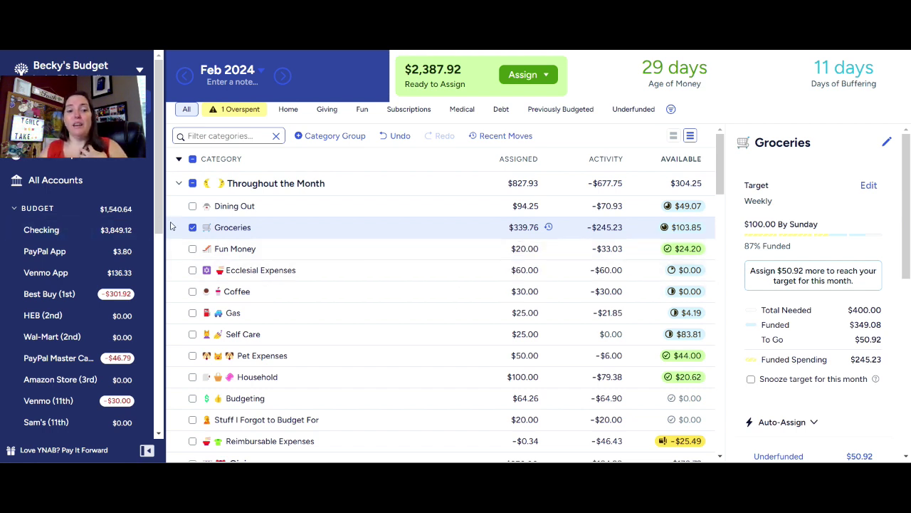
pyautogui.press('Escape')
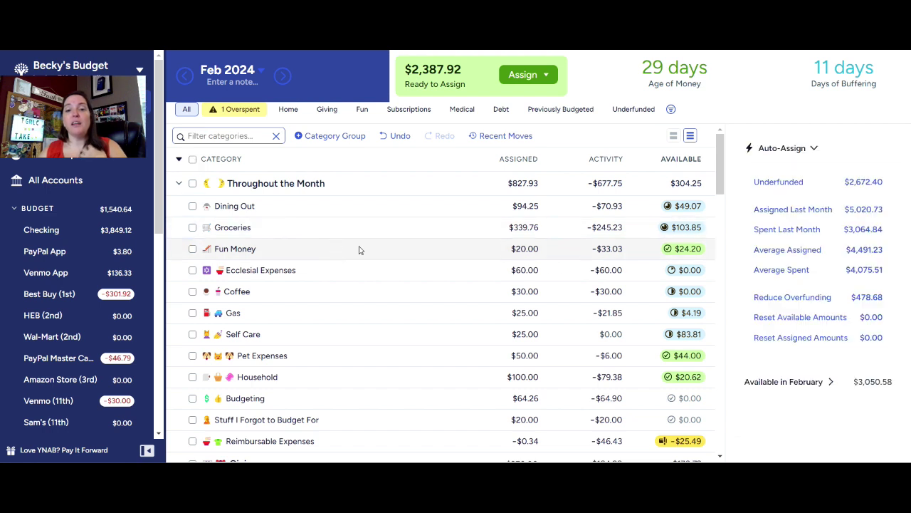
# Step: Set the amount assigned to Fun Money to $30
pyautogui.click(530, 251)
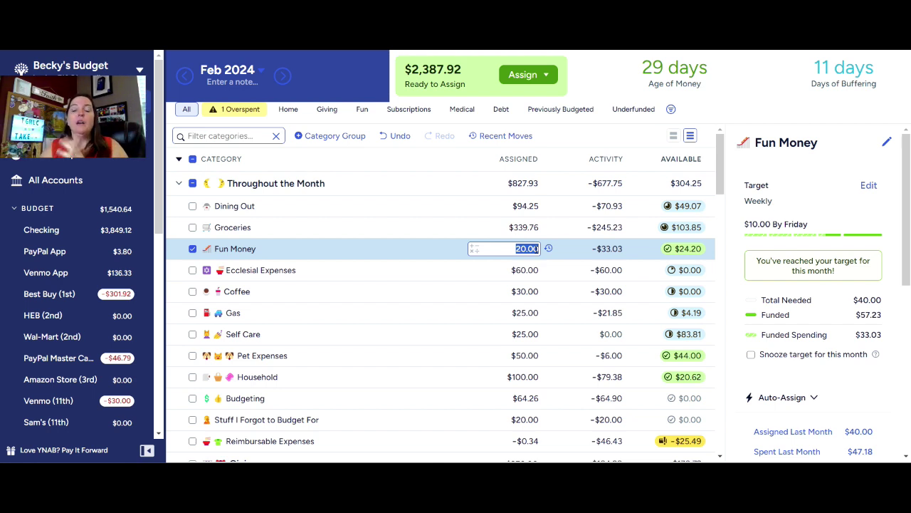
pyautogui.write('30')
pyautogui.press('Return')
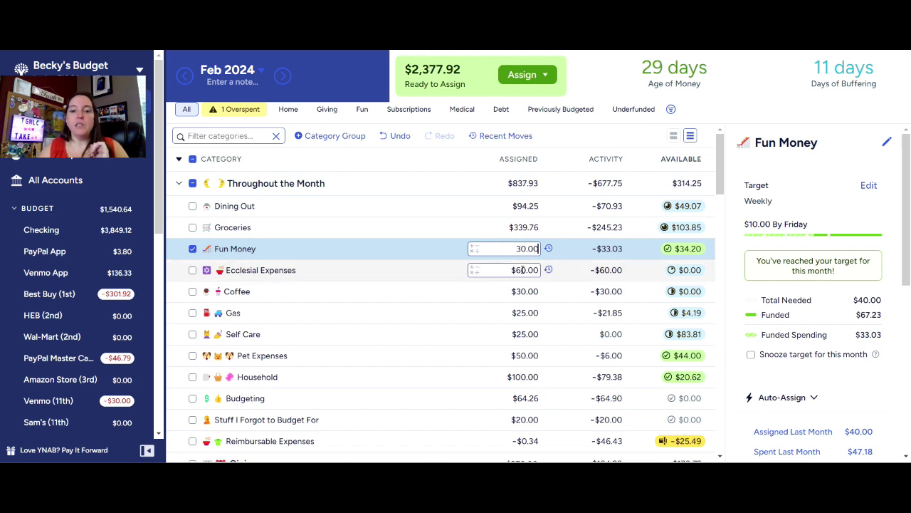
# Step: Add $80 to the amount assigned to Ecclesial Expenses
pyautogui.press('Tab')
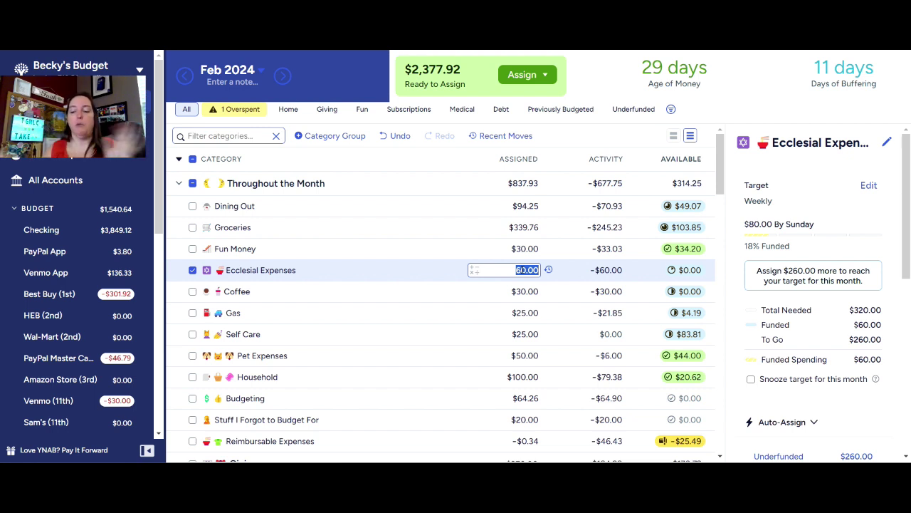
pyautogui.press('Right')
pyautogui.write('+80')
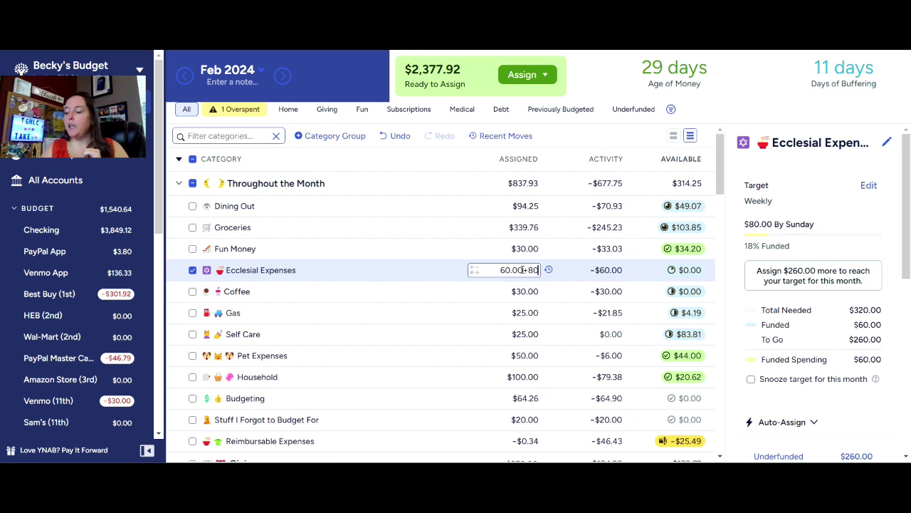
pyautogui.press('Return')
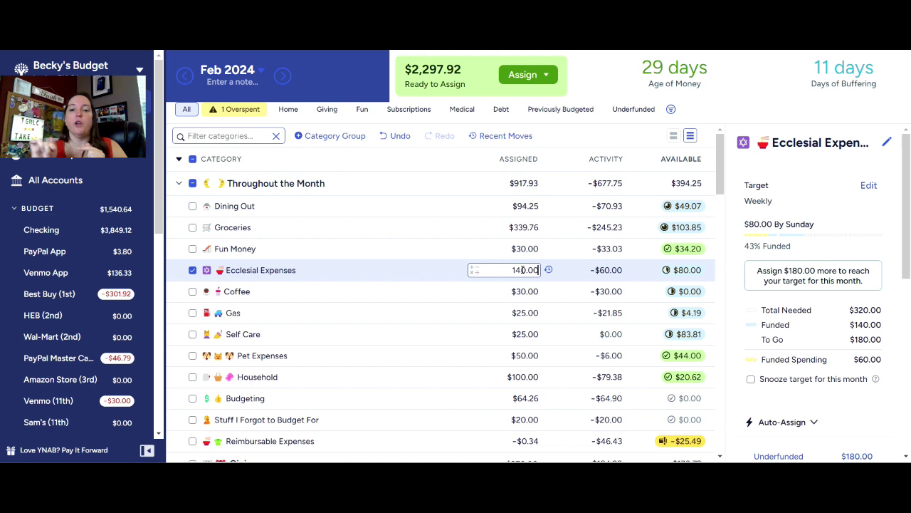
pyautogui.press('Return')
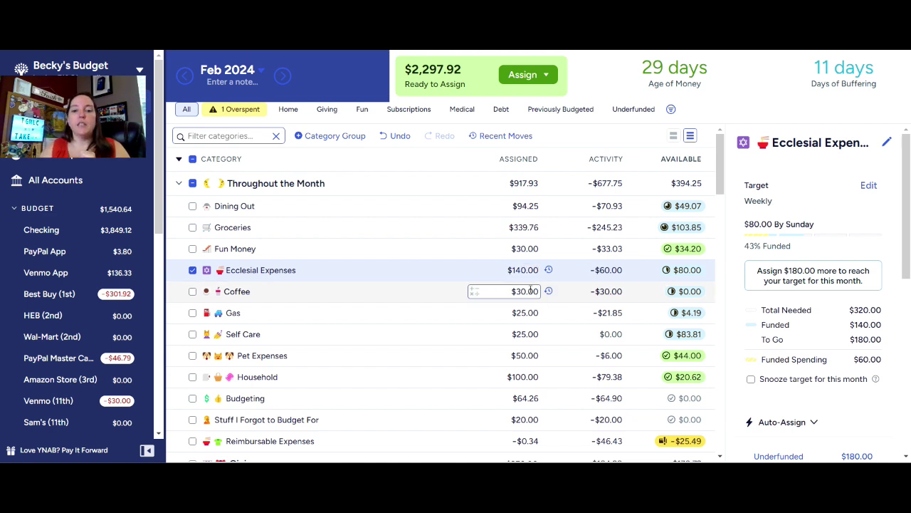
# Step: Add $15 to the amount assigned to Coffee and $25 to the amount assigned to Gas
pyautogui.click(531, 291)
pyautogui.write('+15')
pyautogui.press('Return')
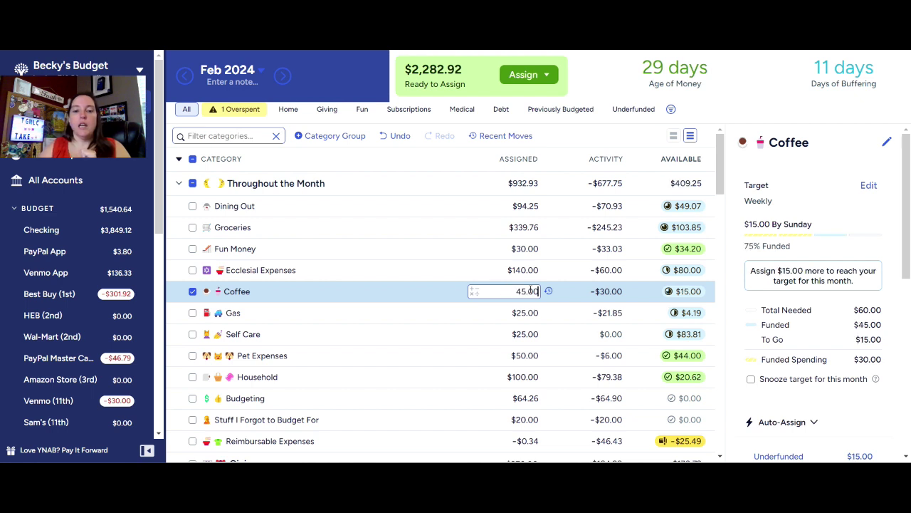
pyautogui.click(530, 318)
pyautogui.write('+25')
pyautogui.press('Return')
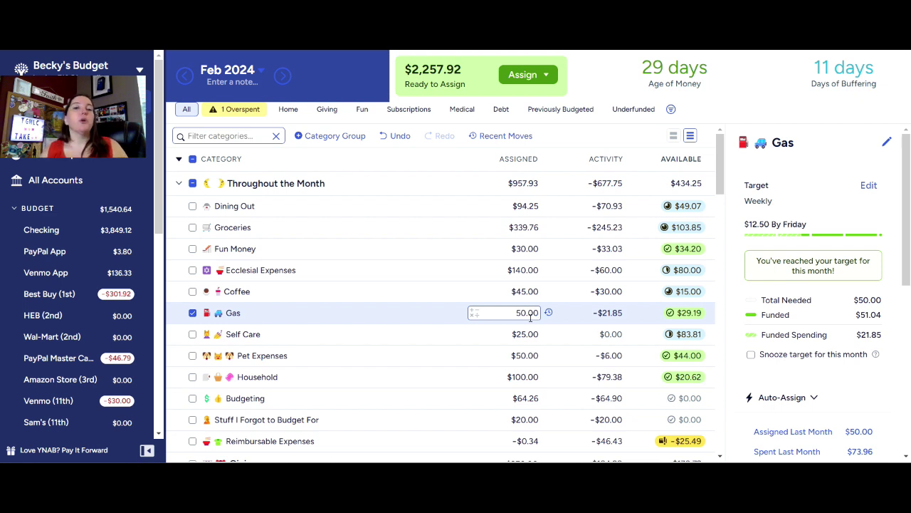
# Step: Add $25 to the amount assigned to Self Care and deselect the category
pyautogui.click(534, 329)
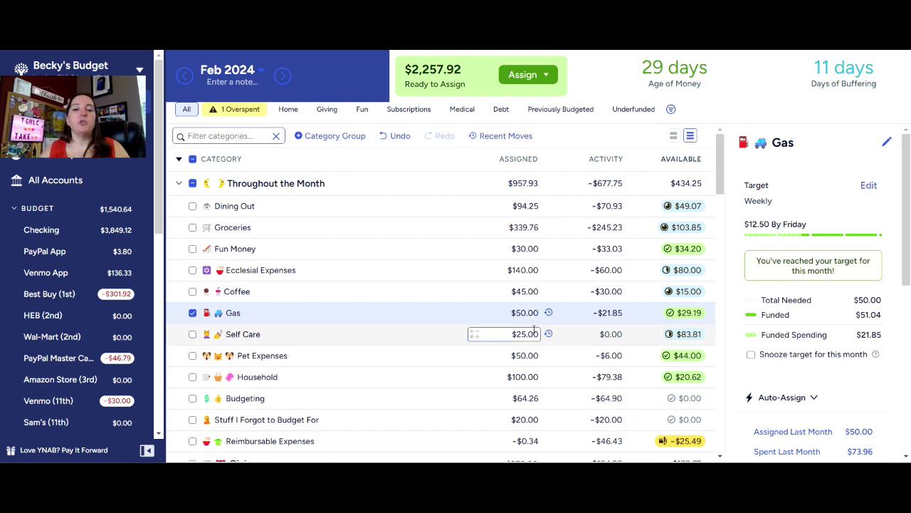
pyautogui.click(535, 329)
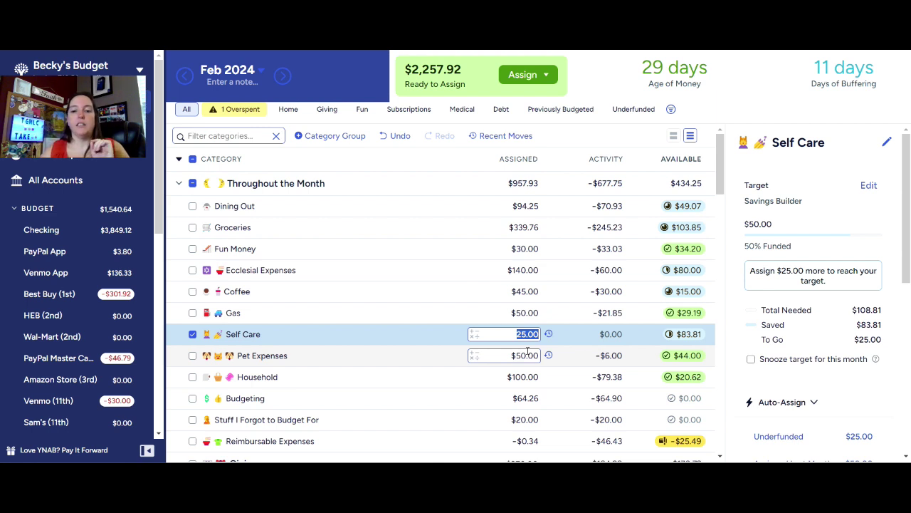
pyautogui.click(542, 356)
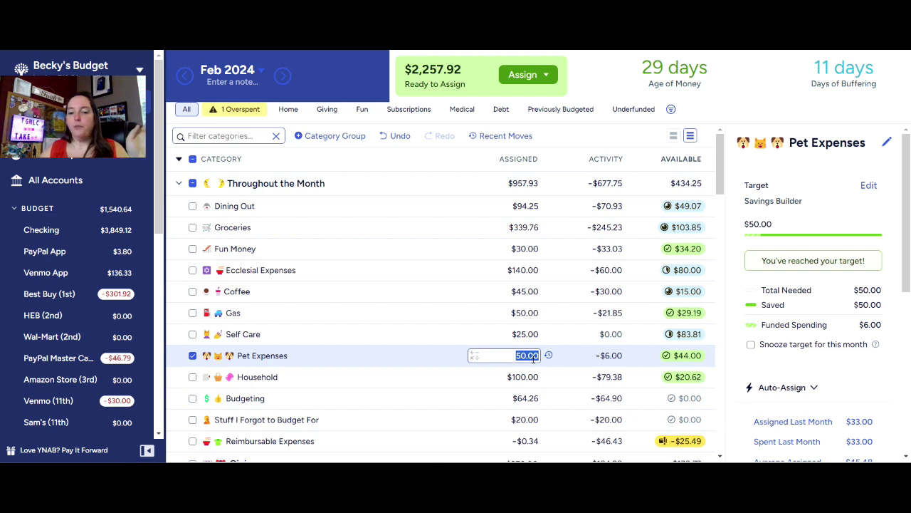
pyautogui.click(532, 335)
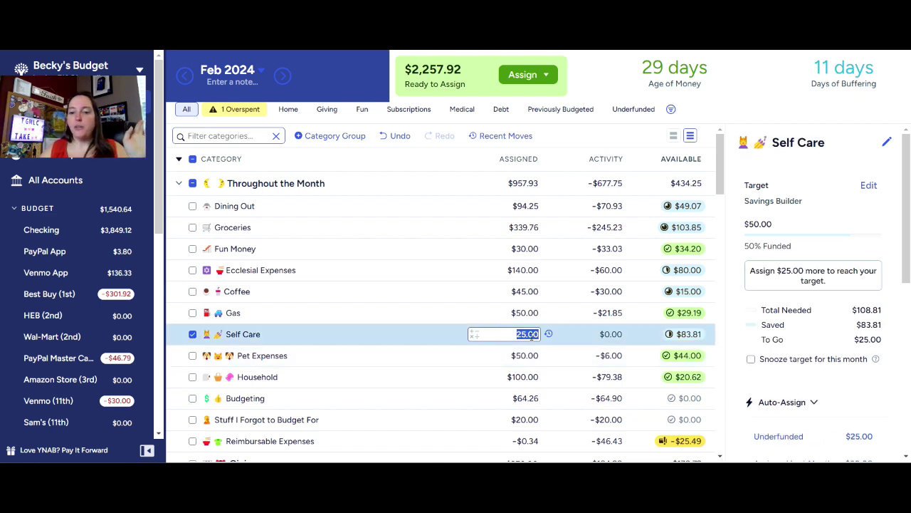
pyautogui.write('+25')
pyautogui.press('Return')
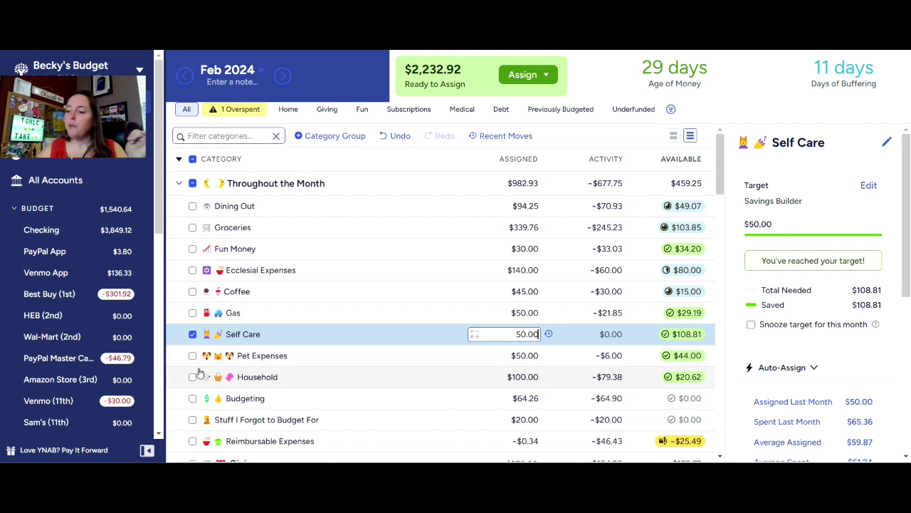
pyautogui.click(192, 334)
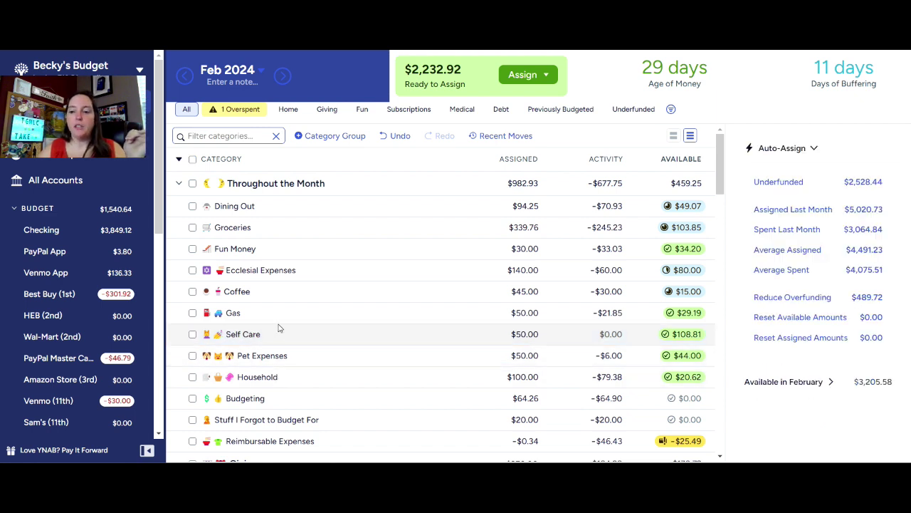
# Step: Auto-assign the underfunded $27.11 to the Planet Fitness (17th) category in the Once a Month group
pyautogui.scroll(-3, 277, 328)
pyautogui.scroll(-2, 284, 325)
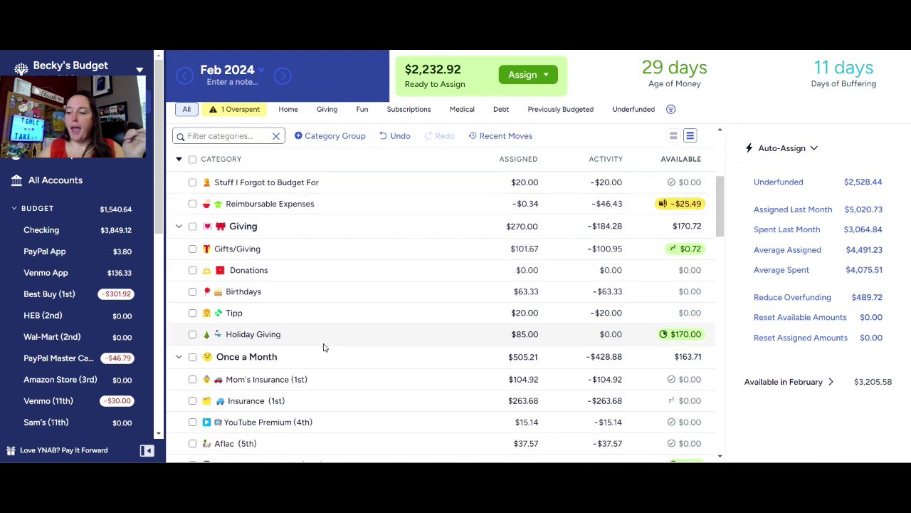
pyautogui.scroll(-1, 324, 347)
pyautogui.scroll(-3, 326, 349)
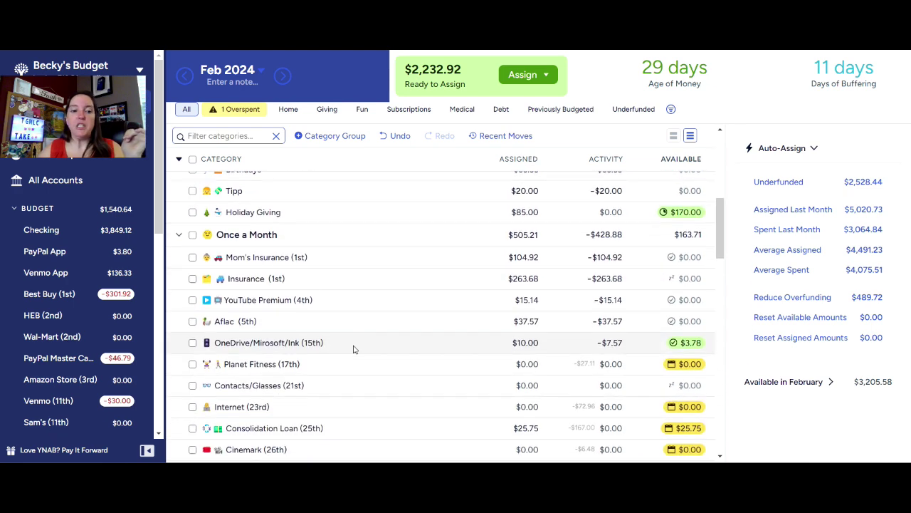
pyautogui.click(532, 308)
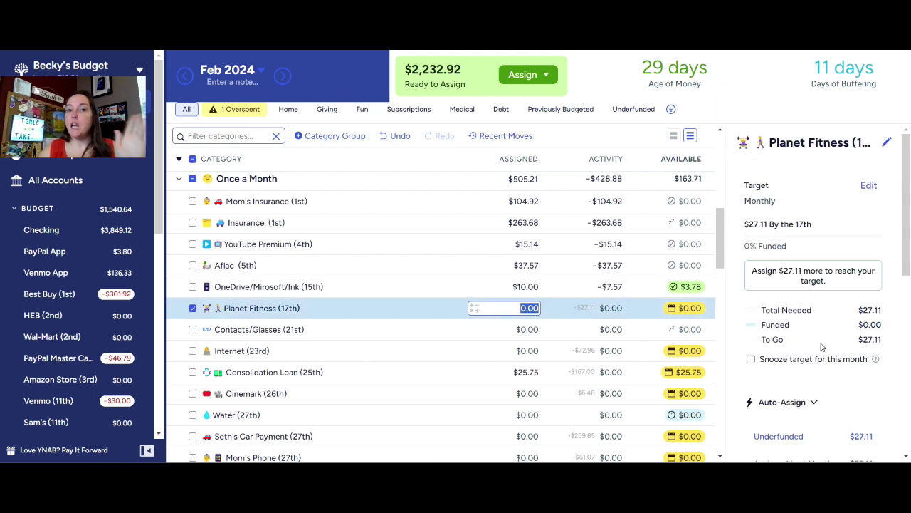
pyautogui.scroll(-1, 840, 350)
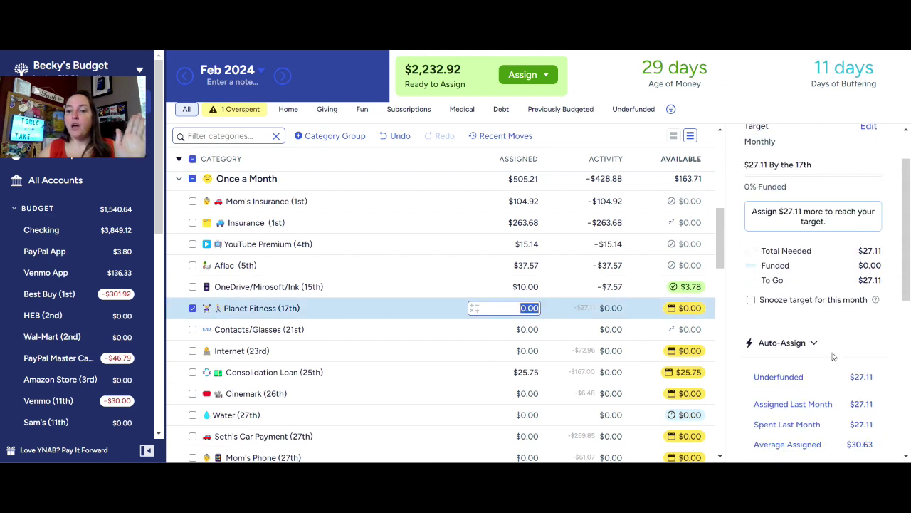
pyautogui.scroll(1, 771, 154)
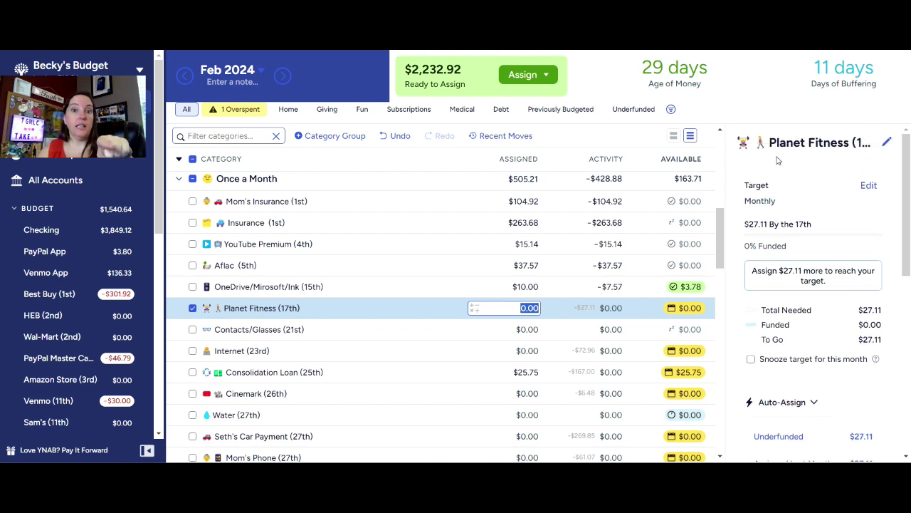
pyautogui.scroll(-1, 776, 158)
pyautogui.scroll(-2, 819, 274)
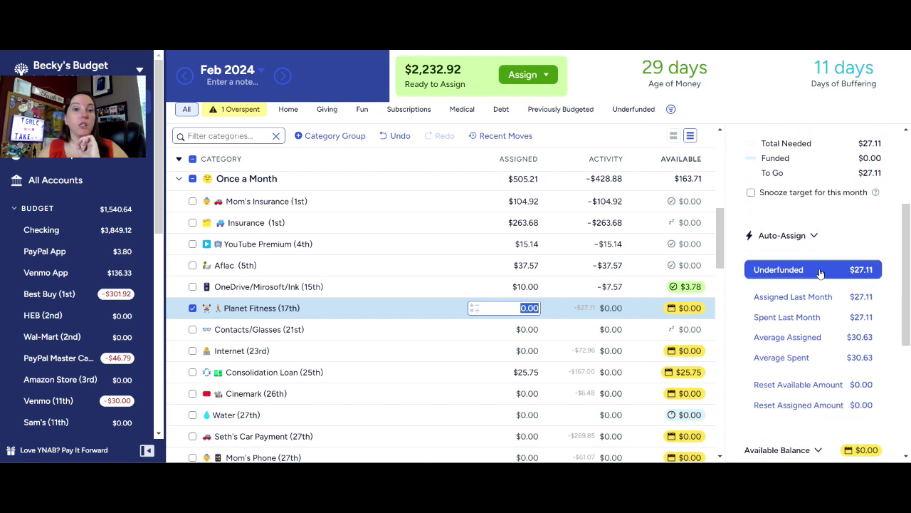
pyautogui.click(815, 225)
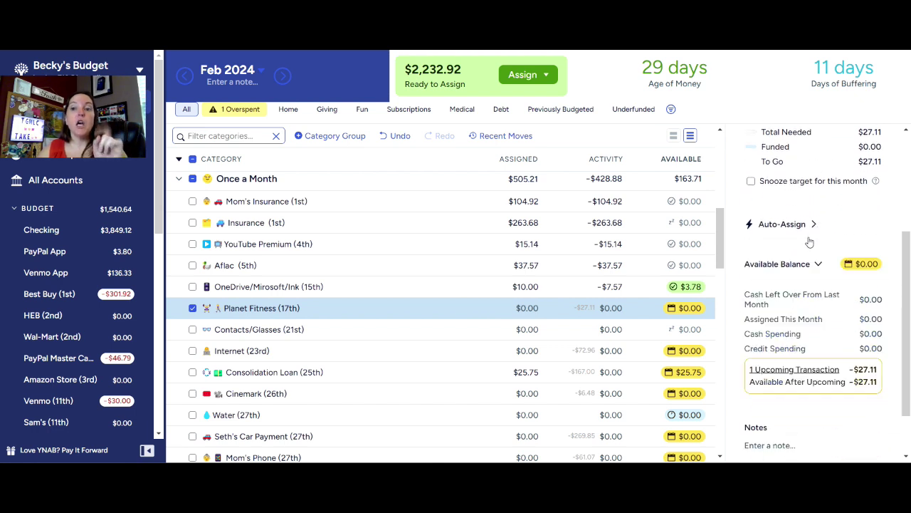
pyautogui.click(797, 226)
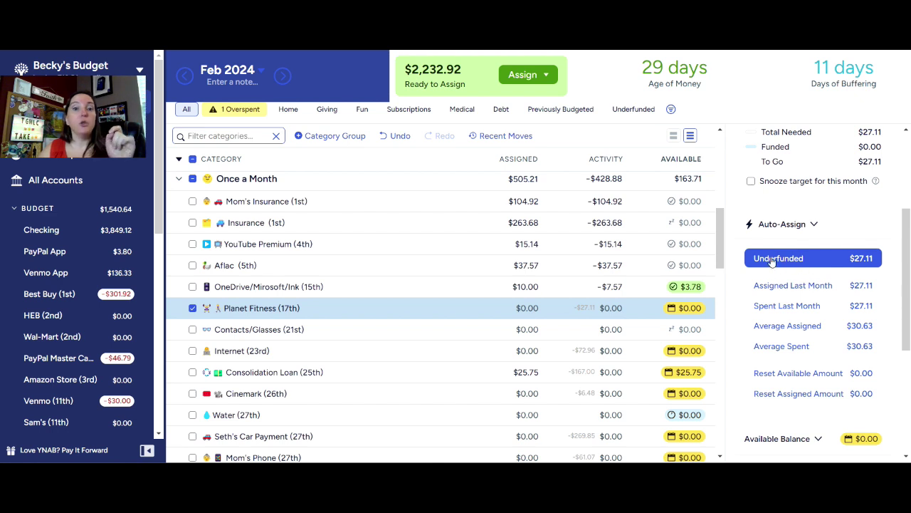
pyautogui.click(778, 259)
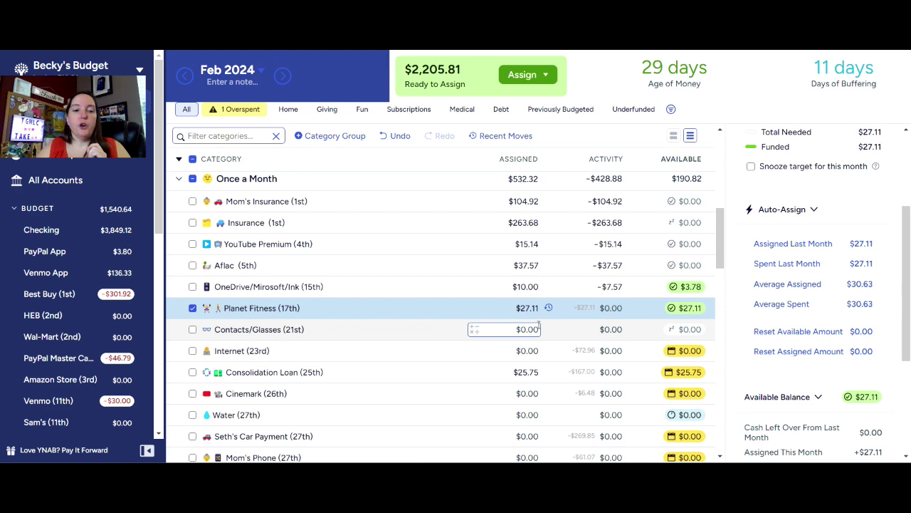
# Step: Auto-assign the underfunded $80.00 to the Mattress Firm (21st) category
pyautogui.scroll(-15, 538, 323)
pyautogui.scroll(-5, 542, 310)
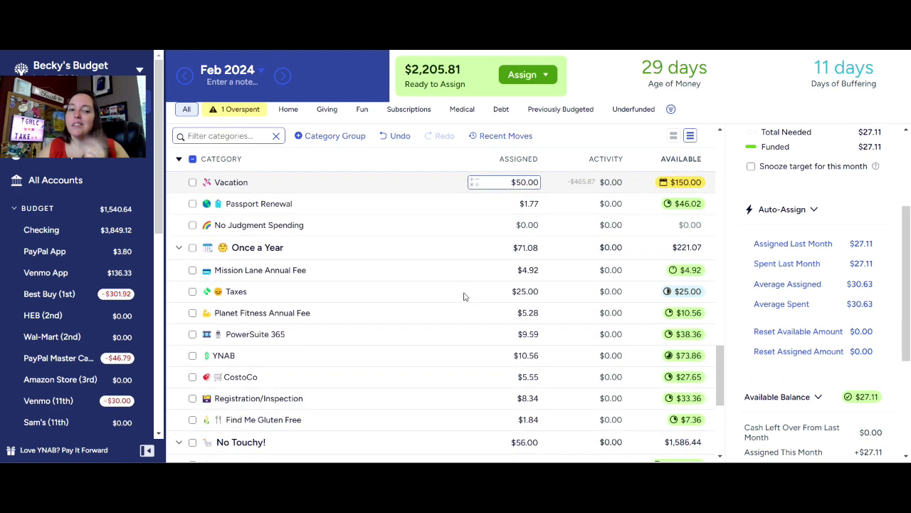
pyautogui.scroll(-4, 464, 296)
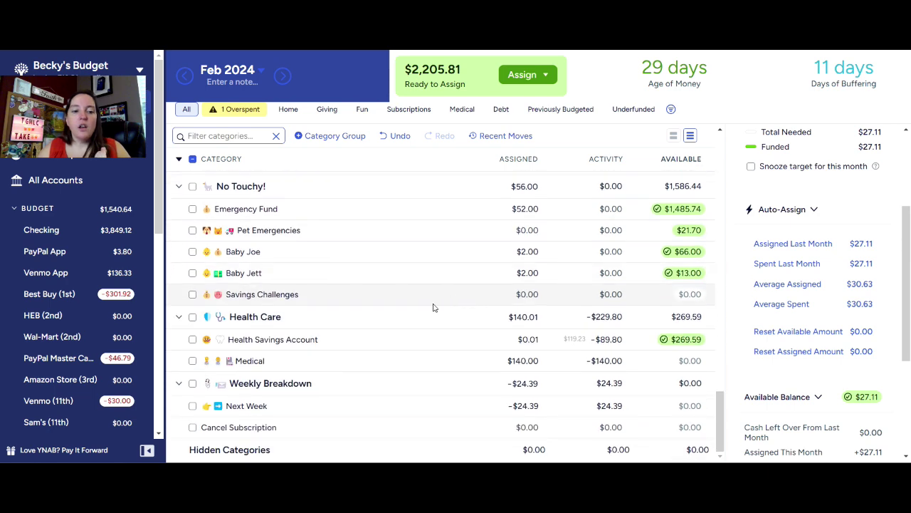
pyautogui.scroll(5, 375, 334)
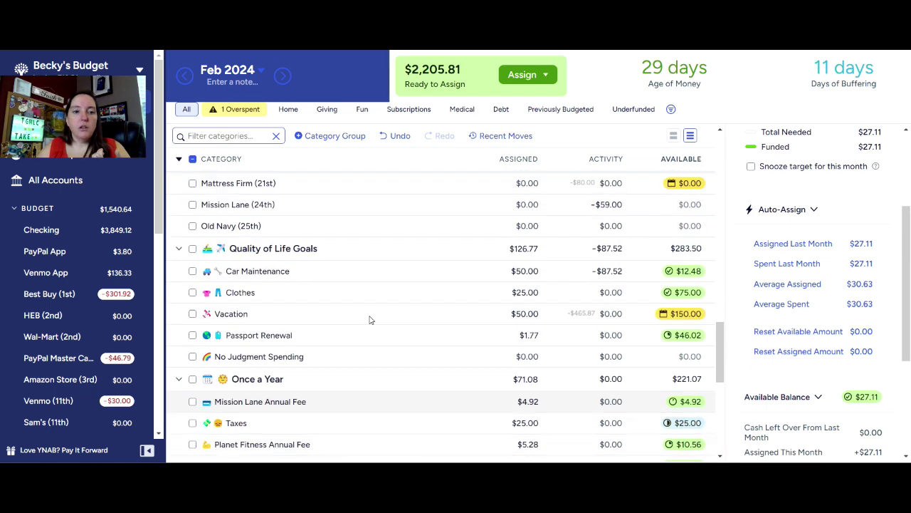
pyautogui.scroll(2, 369, 319)
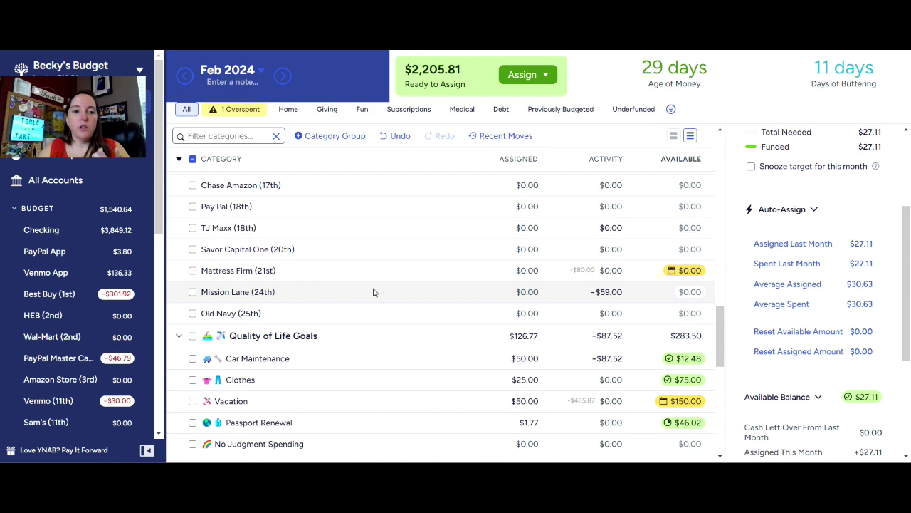
pyautogui.click(502, 270)
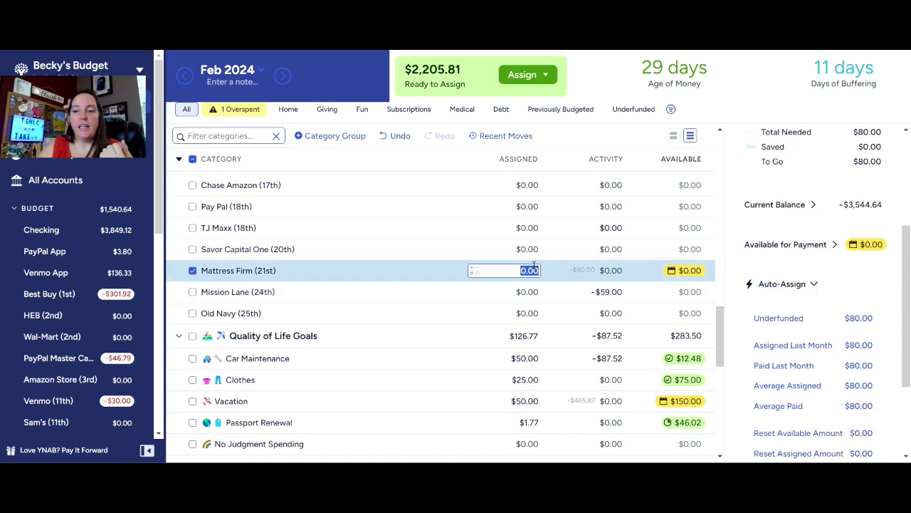
pyautogui.click(792, 318)
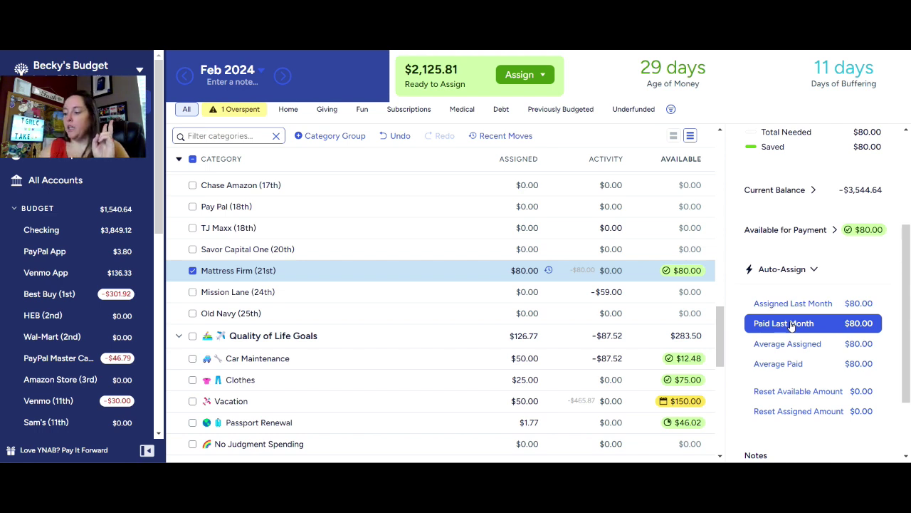
# Step: Add $2 to the amount assigned to each of the two baby savings categories in the No Touchy! group
pyautogui.scroll(-2, 791, 328)
pyautogui.scroll(-3, 591, 360)
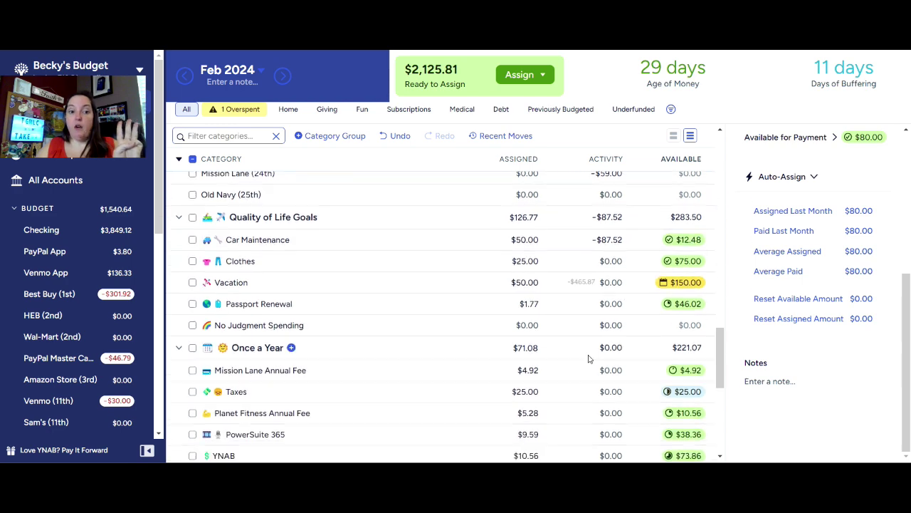
pyautogui.scroll(-3, 588, 359)
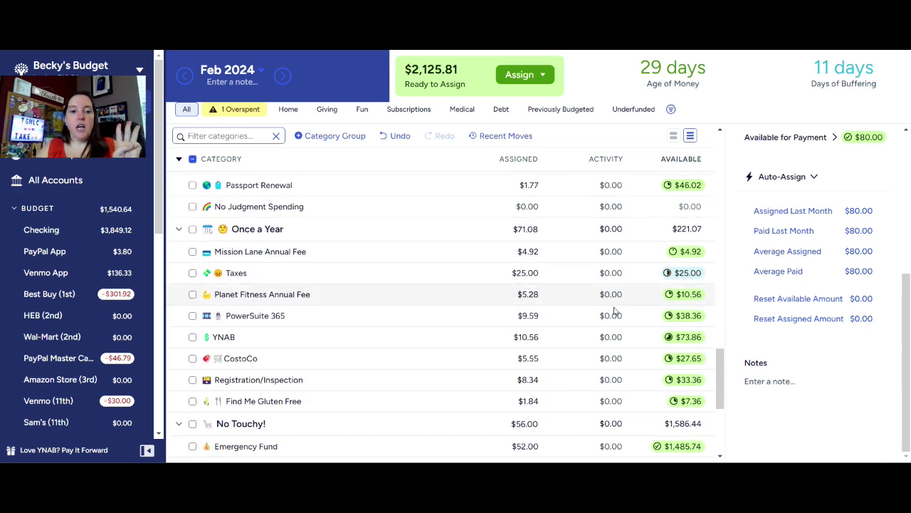
pyautogui.scroll(-3, 615, 307)
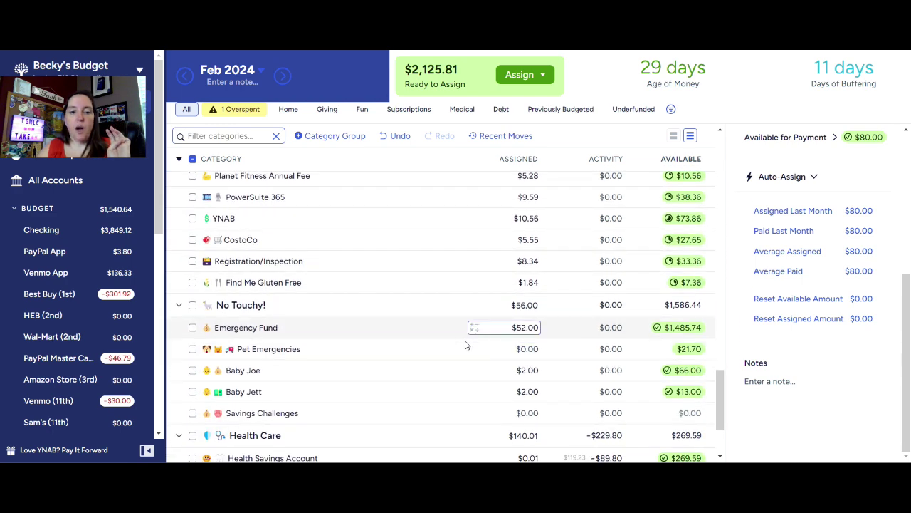
pyautogui.click(517, 372)
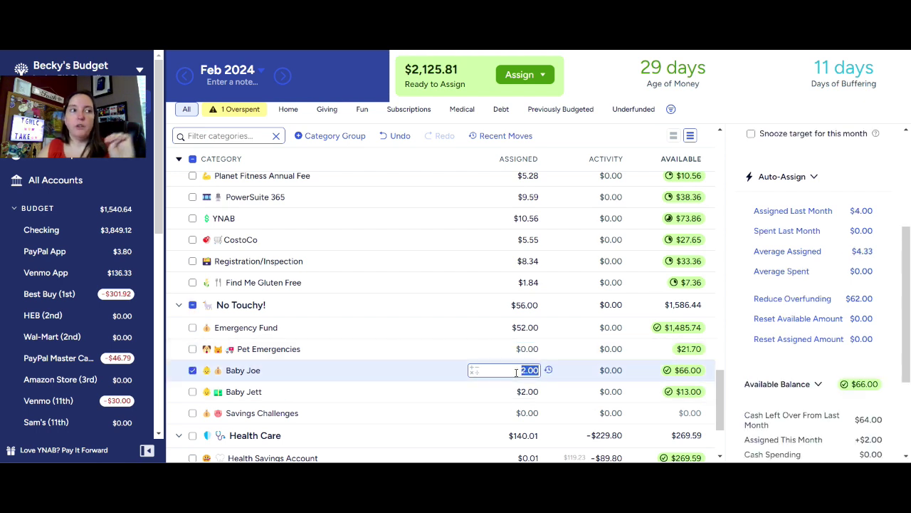
pyautogui.write('+2')
pyautogui.press('Return')
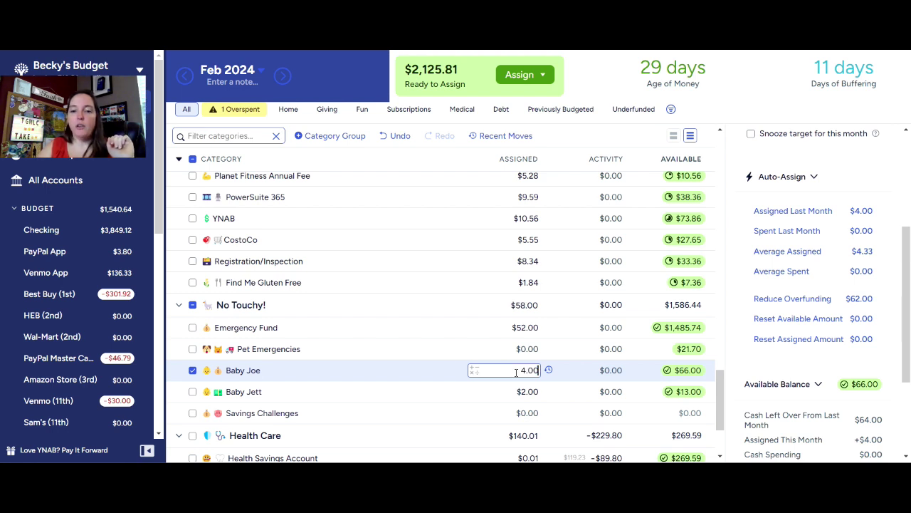
pyautogui.click(528, 393)
pyautogui.write('+2')
pyautogui.press('Return')
pyautogui.scroll(-1, 484, 381)
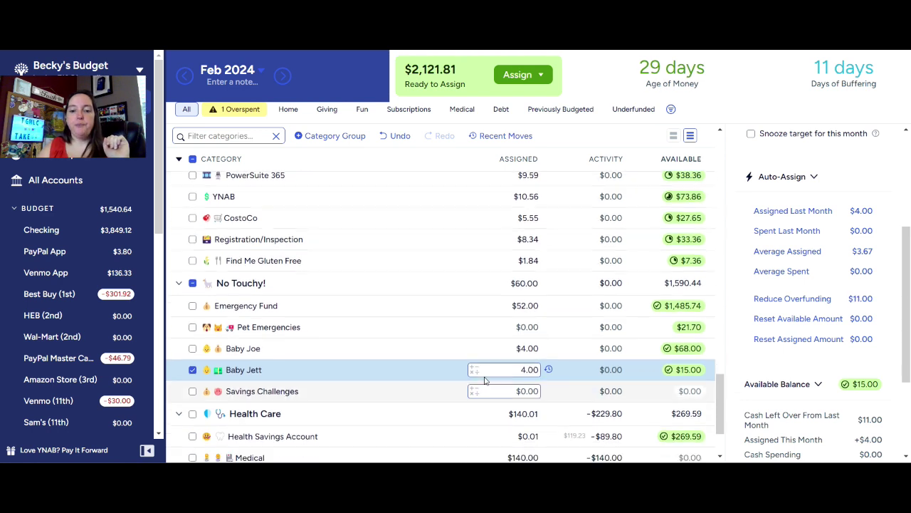
pyautogui.click(530, 353)
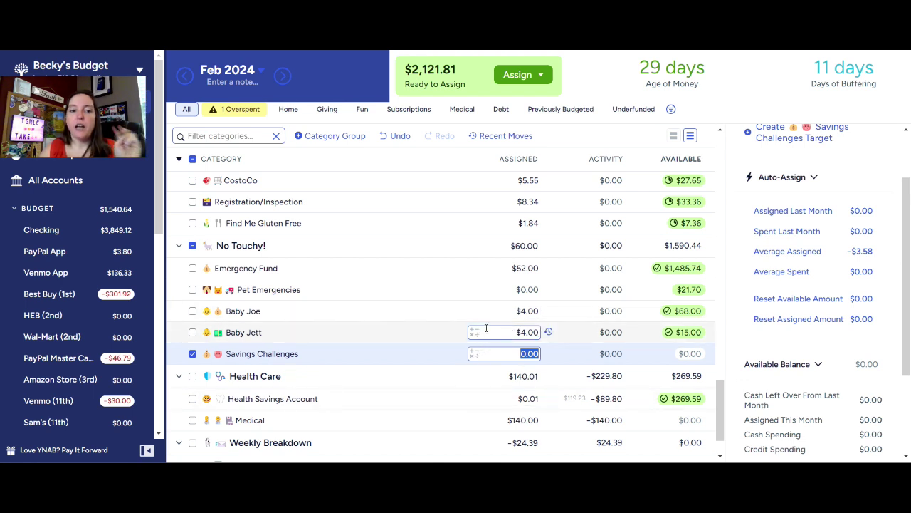
pyautogui.scroll(-1, 486, 327)
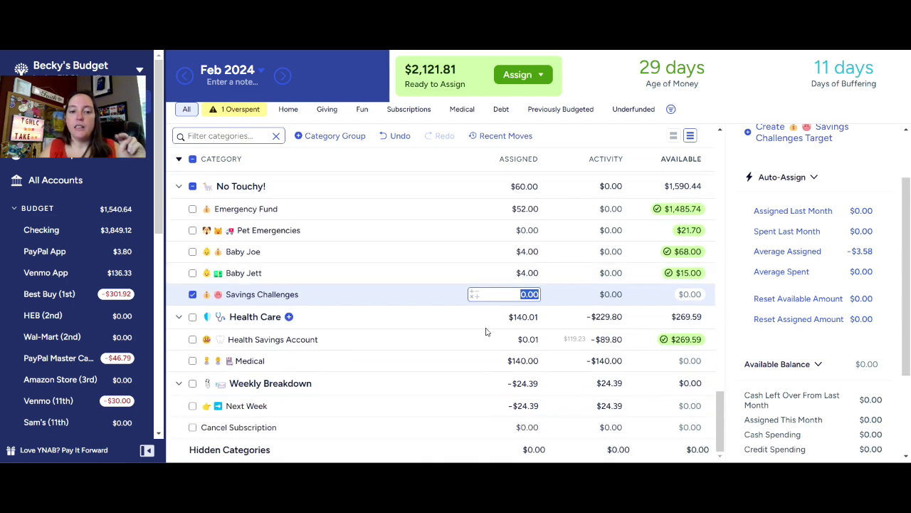
# Step: Add $25 to the amount assigned to Taxes in the Once a Year group and deselect the category
pyautogui.scroll(4, 487, 341)
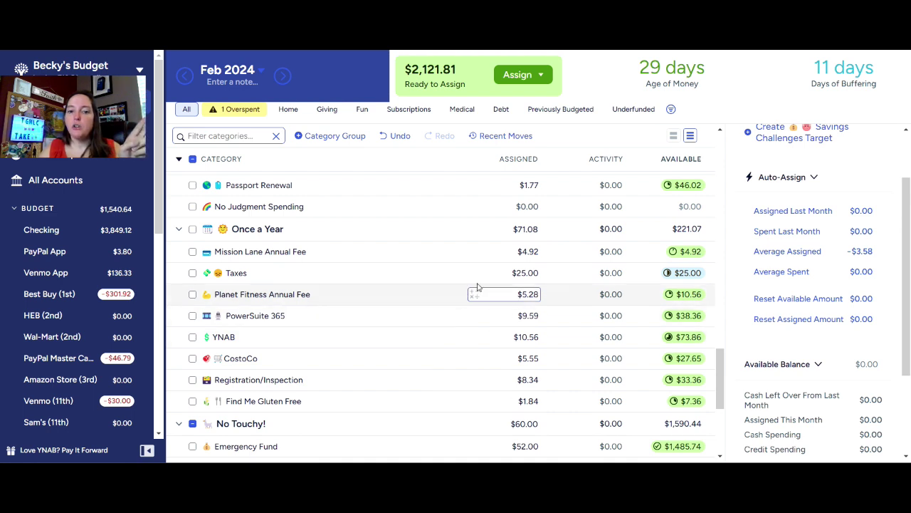
pyautogui.click(520, 277)
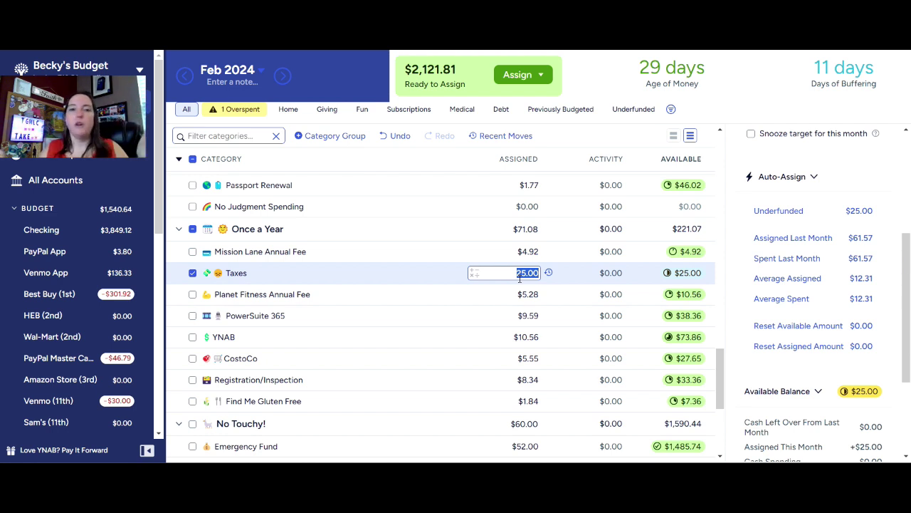
pyautogui.press('Right')
pyautogui.write('+')
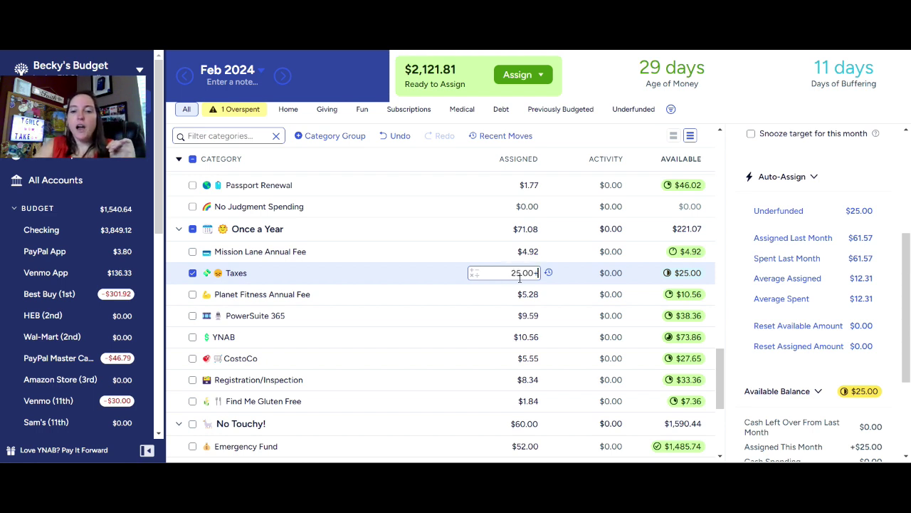
pyautogui.write('25')
pyautogui.press('Return')
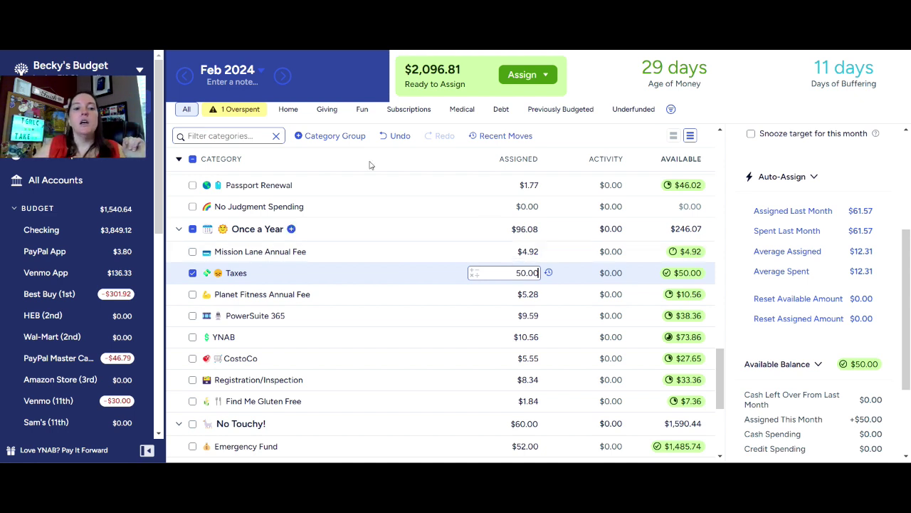
pyautogui.click(192, 228)
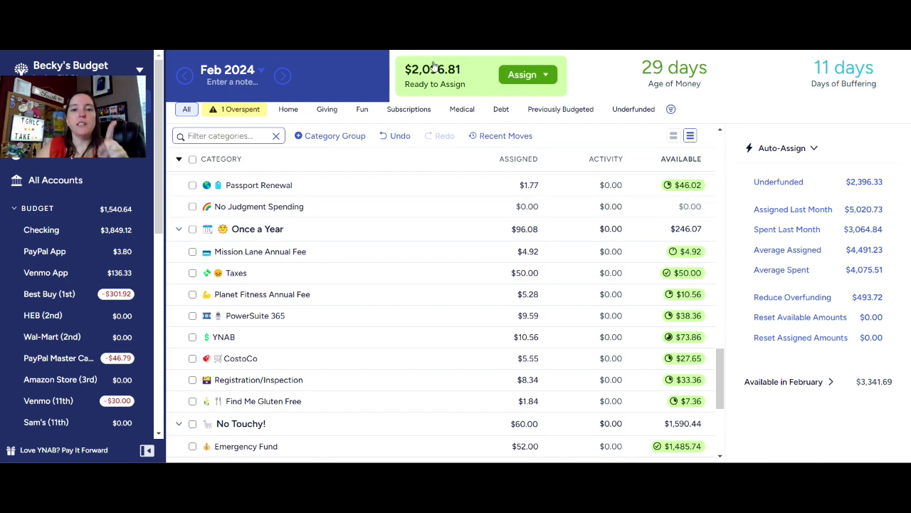
# Step: Add the remaining $2,096.81 to the amount assigned to Next Week in the Weekly Breakdown group
pyautogui.scroll(-3, 474, 265)
pyautogui.click(523, 405)
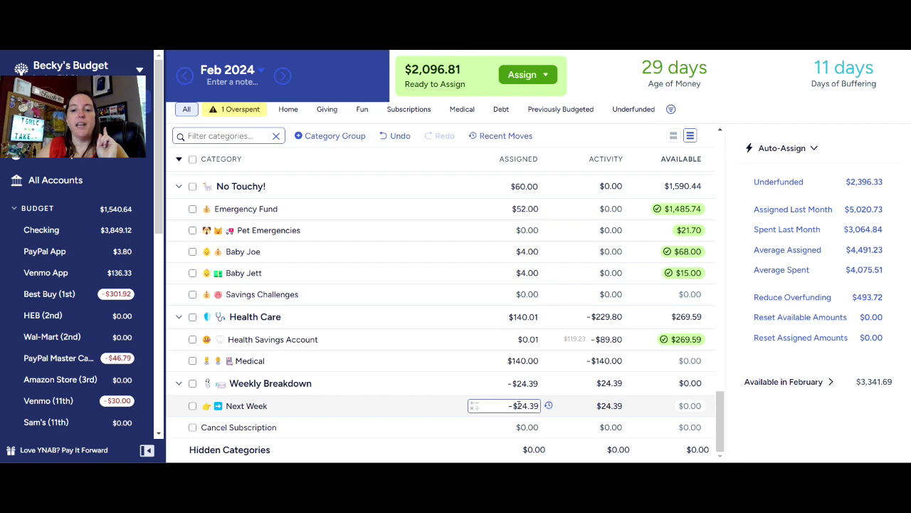
pyautogui.press('Right')
pyautogui.write('+209')
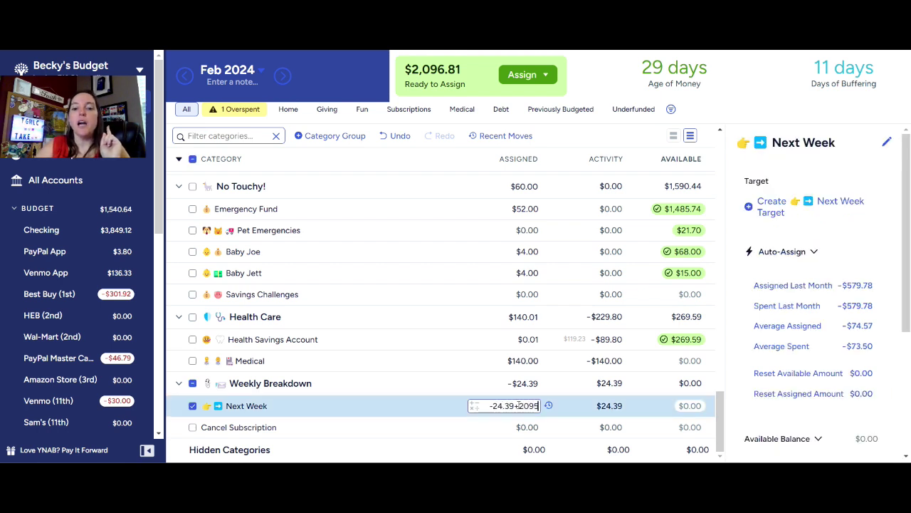
pyautogui.write('6.81')
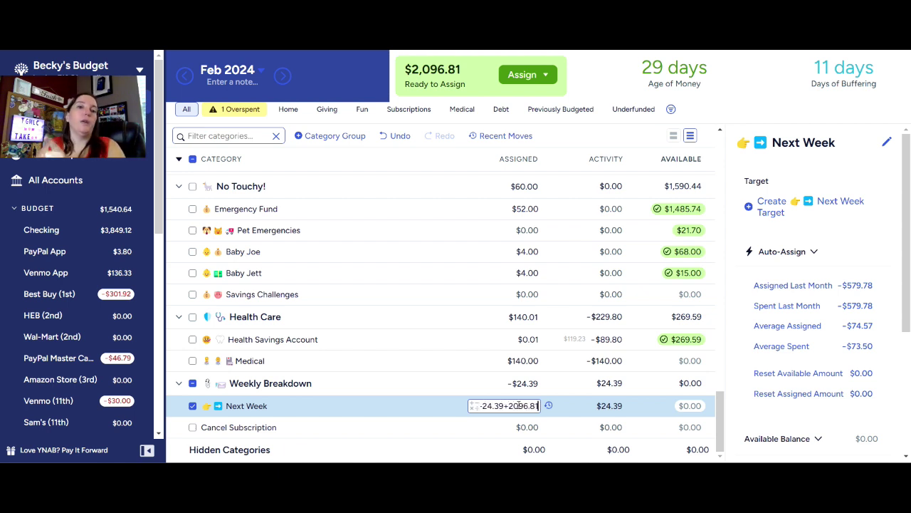
pyautogui.press('Return')
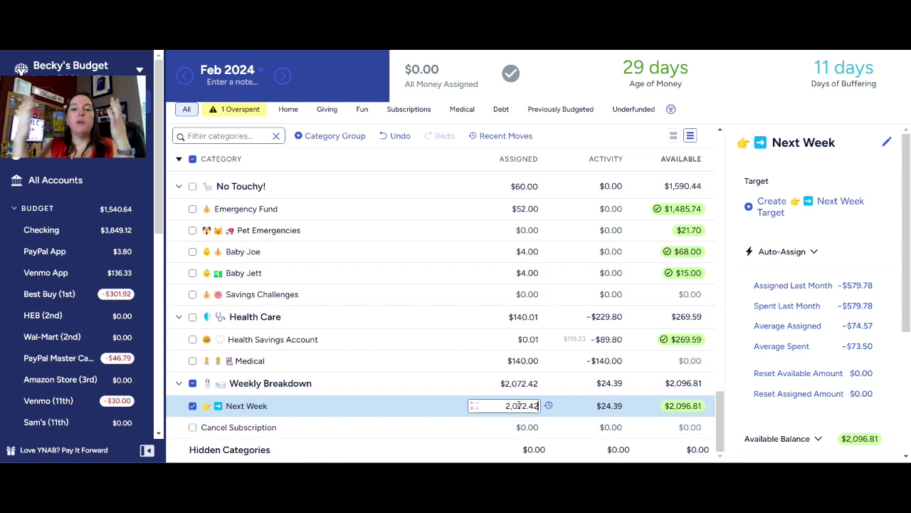
pyautogui.scroll(5, 546, 333)
pyautogui.scroll(10, 545, 333)
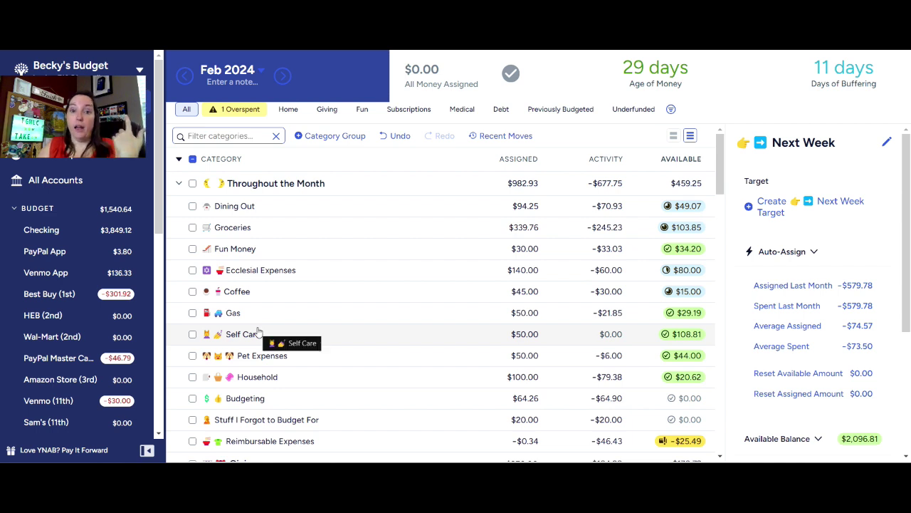
pyautogui.click(539, 227)
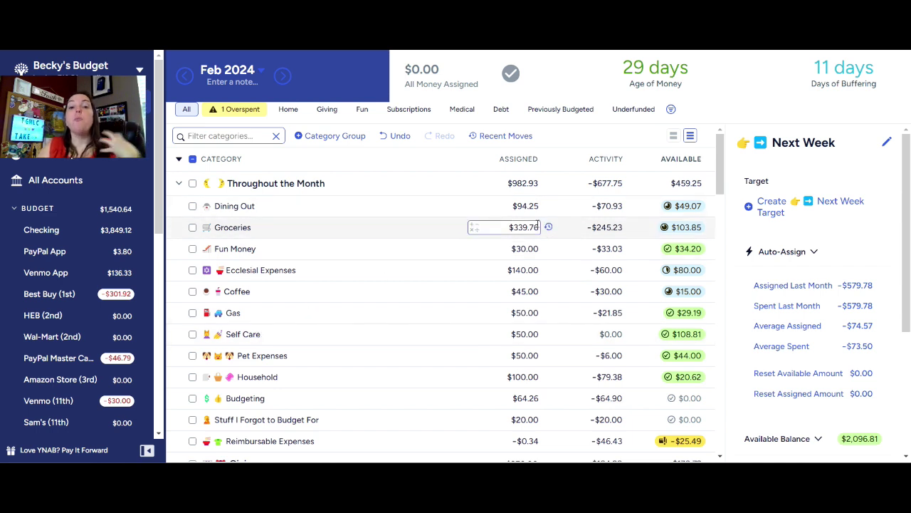
pyautogui.click(532, 207)
pyautogui.click(528, 225)
pyautogui.click(530, 208)
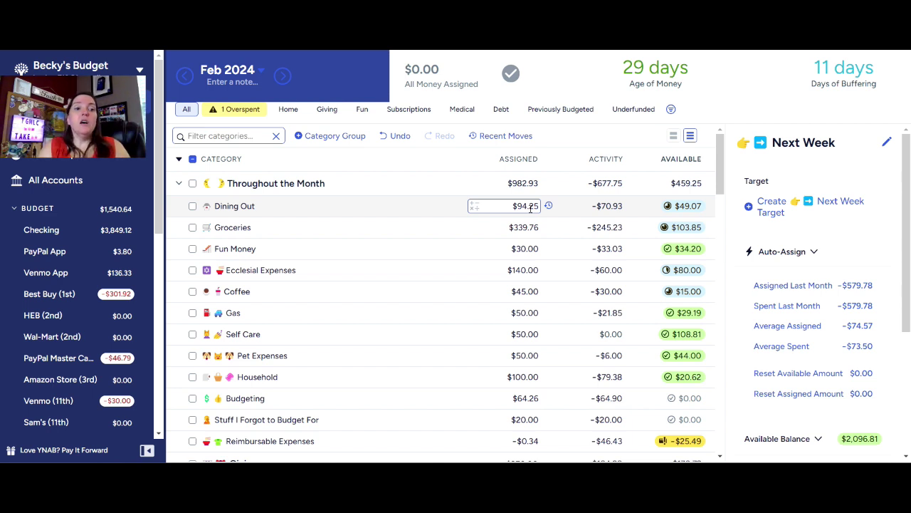
pyautogui.press('Return')
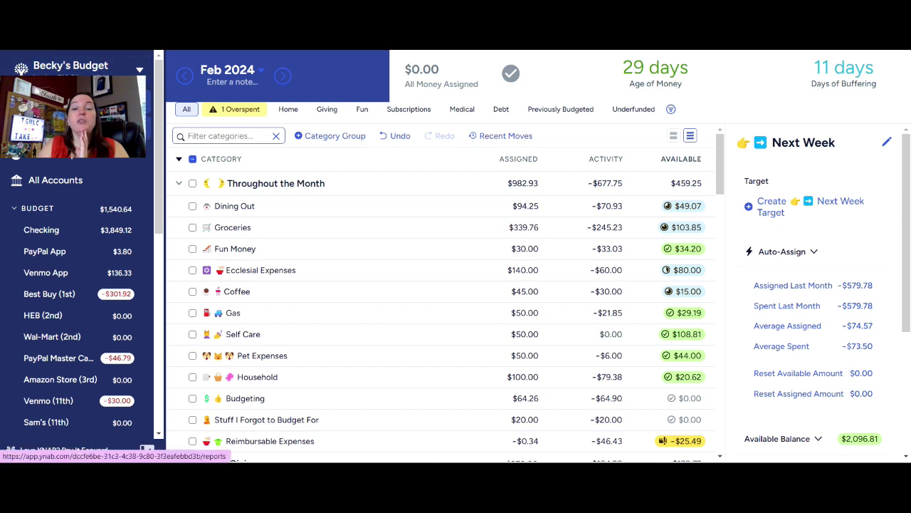
# Step: View the Income v Expense report and return to the February 2024 budget
pyautogui.click(71, 128)
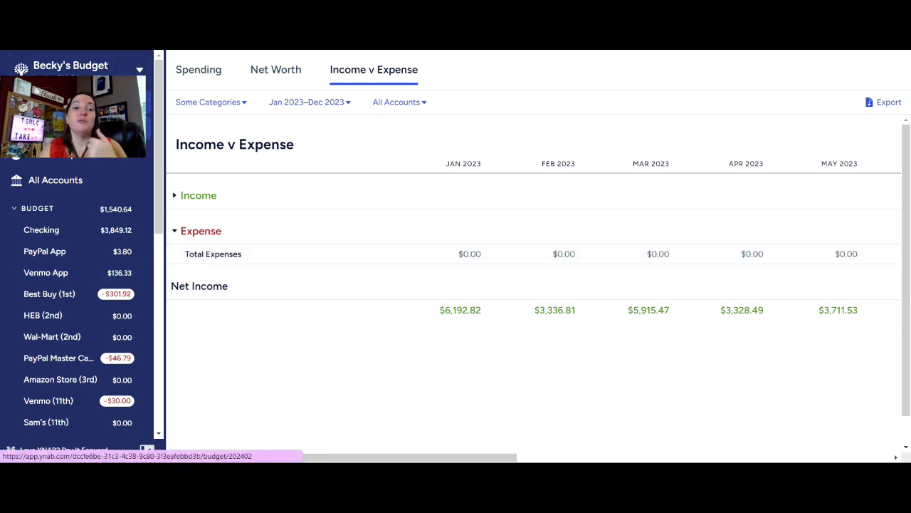
pyautogui.click(21, 69)
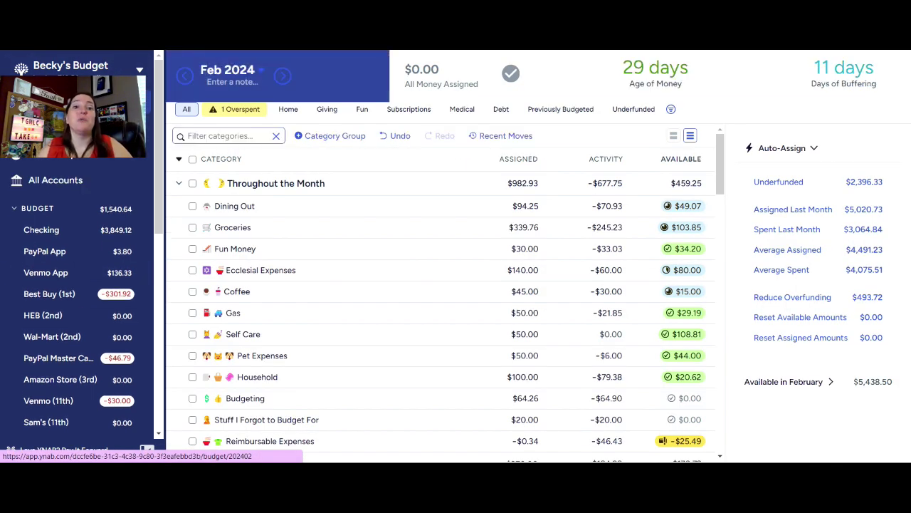